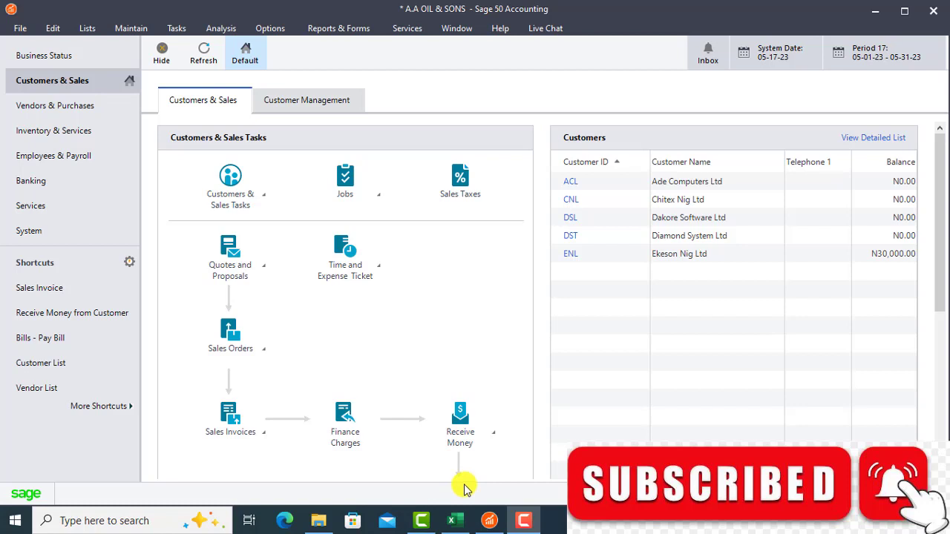
# Switch to the Sage 50 Advance Case Study workbook in Excel and read the section on receiving customer payments.
pyautogui.moveTo(454, 525)
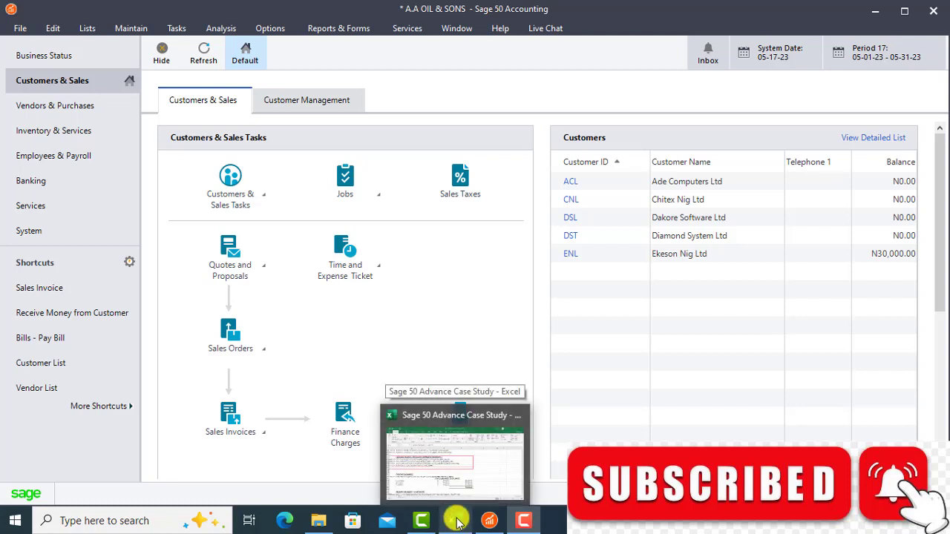
pyautogui.click(465, 486)
pyautogui.click(465, 485)
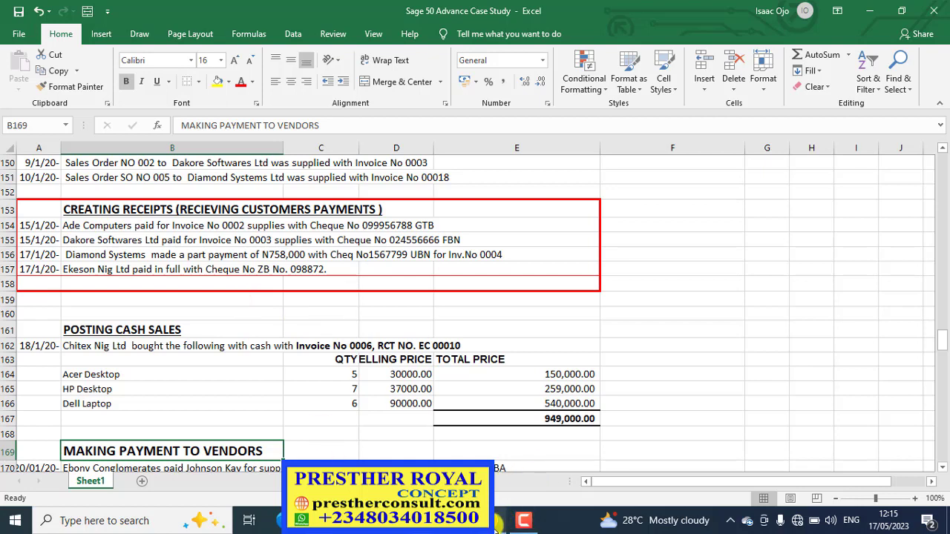
# Switch back to Sage 50 and start a Receive Money entry for customer Ade Computers Ltd (ACL).
pyautogui.click(495, 526)
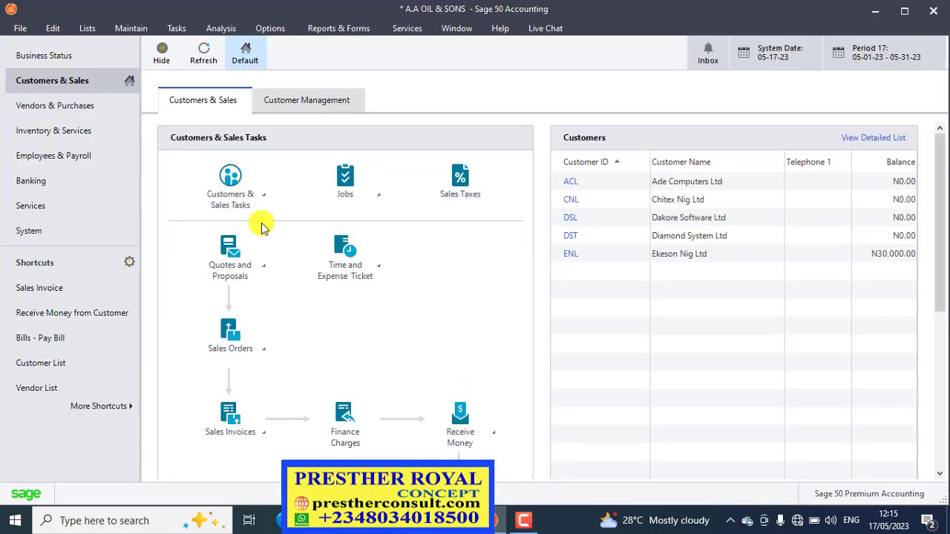
pyautogui.click(176, 30)
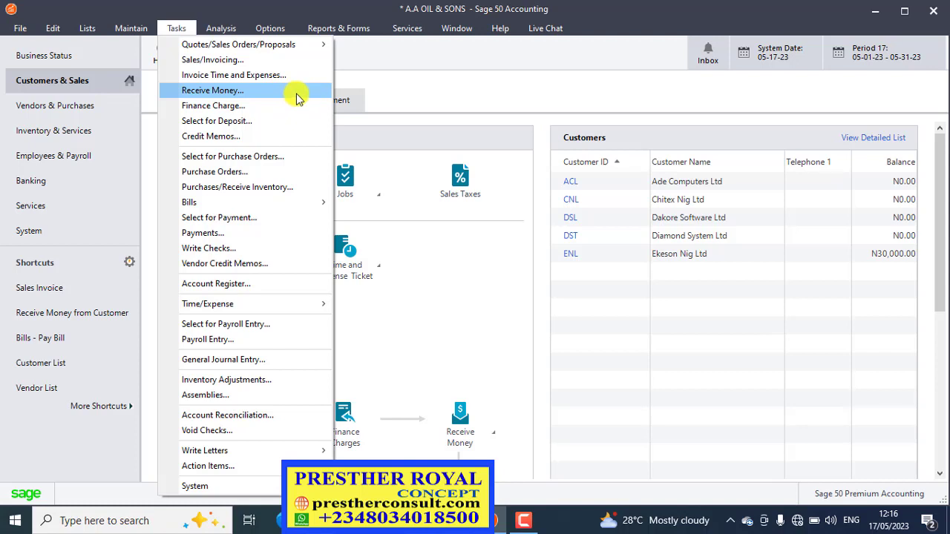
pyautogui.click(296, 95)
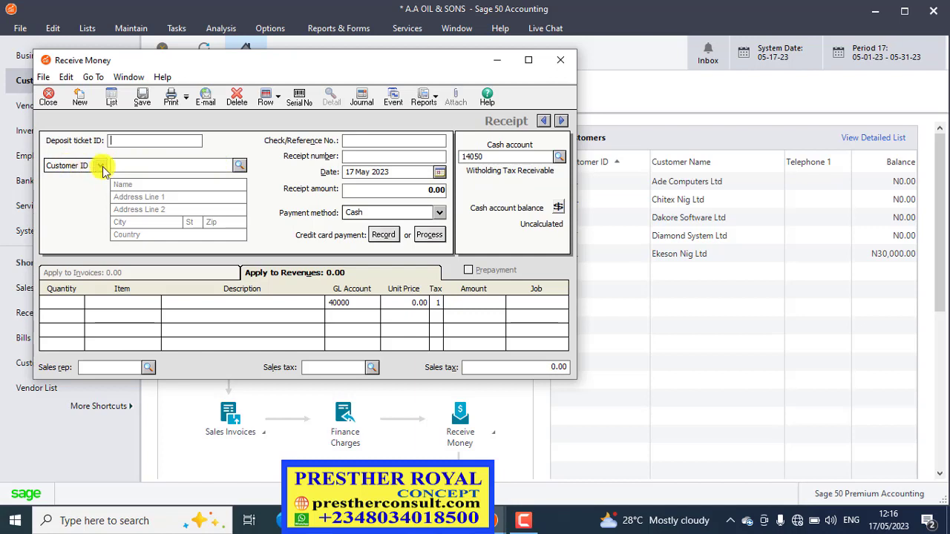
pyautogui.click(239, 166)
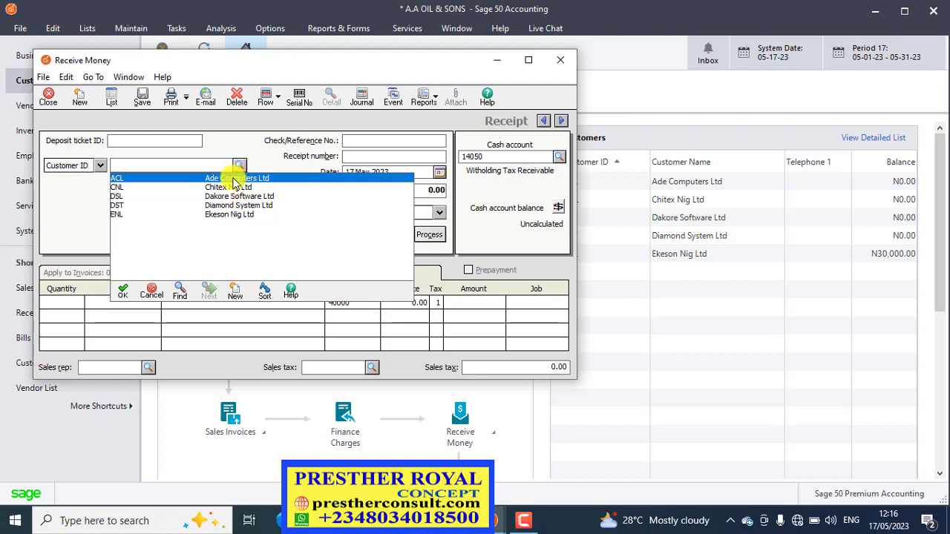
pyautogui.doubleClick(233, 183)
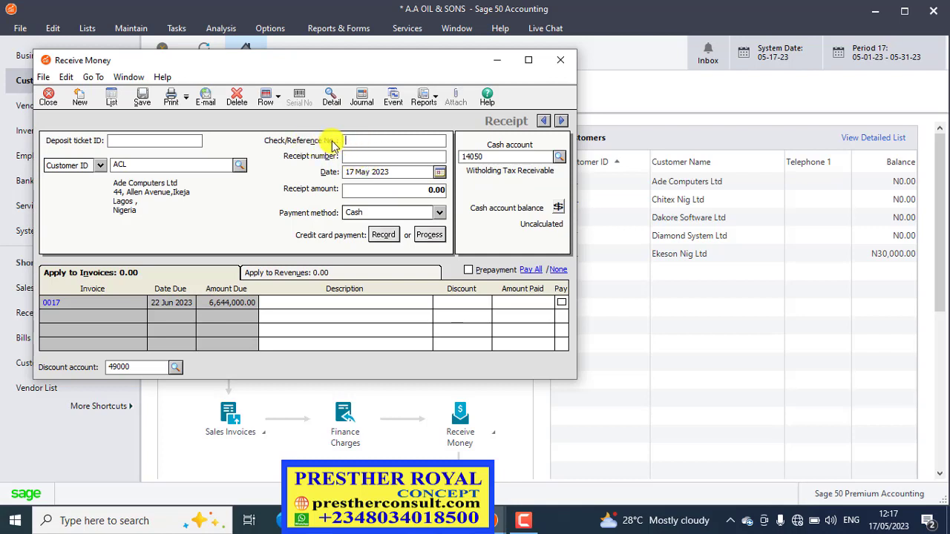
# Look up Ade Computers' cheque details in the Excel case study and return to the Sage 50 receipt.
pyautogui.click(372, 143)
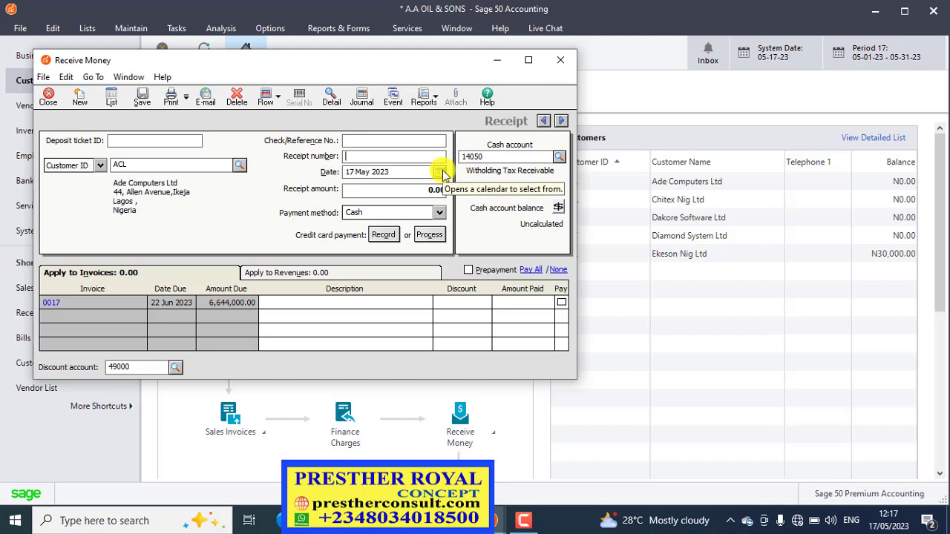
pyautogui.click(417, 189)
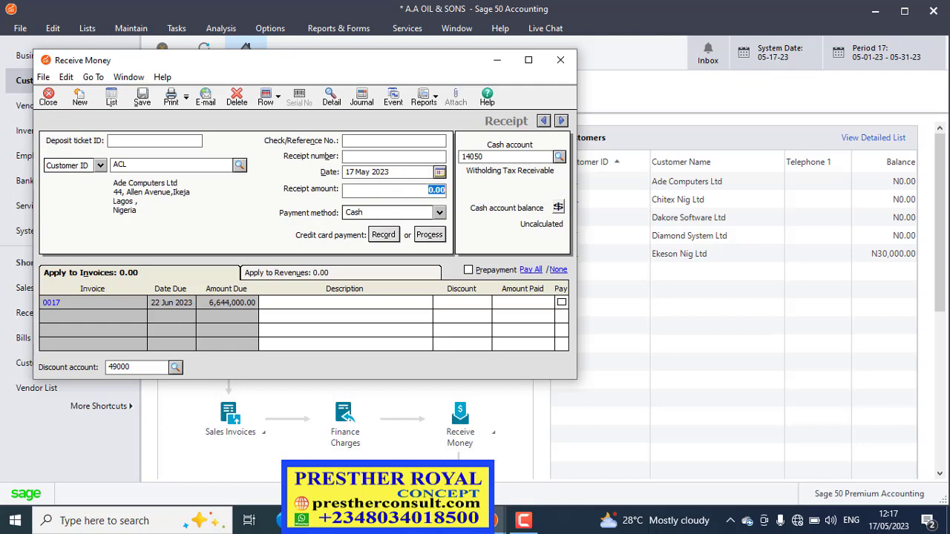
pyautogui.click(349, 431)
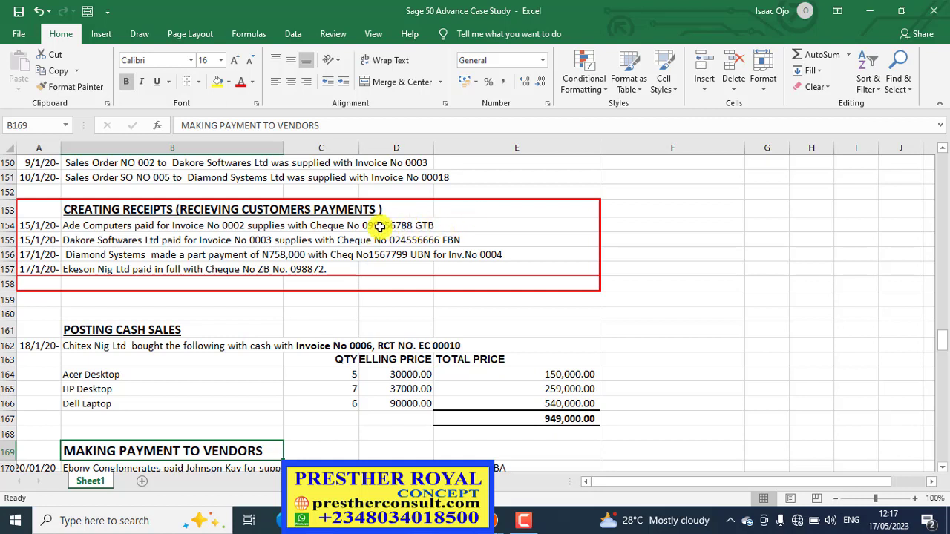
pyautogui.click(870, 6)
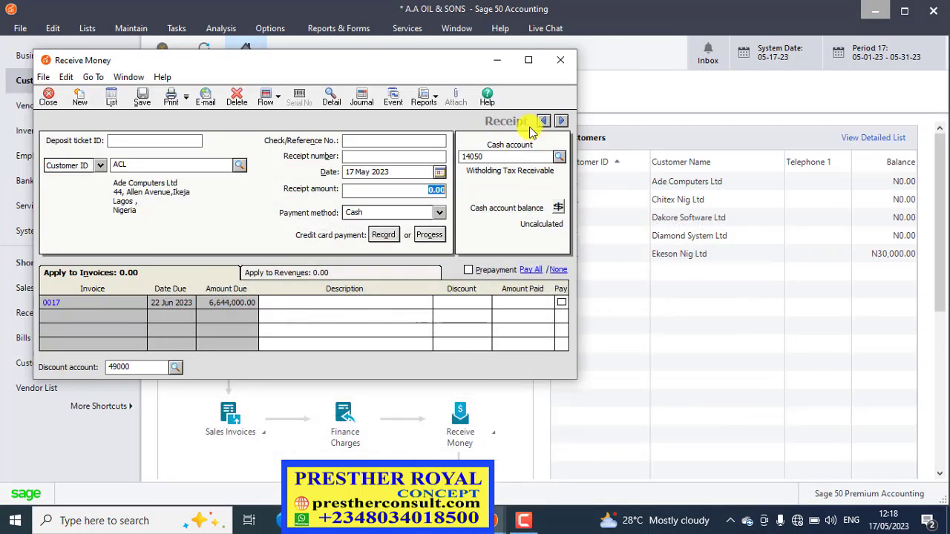
pyautogui.click(425, 142)
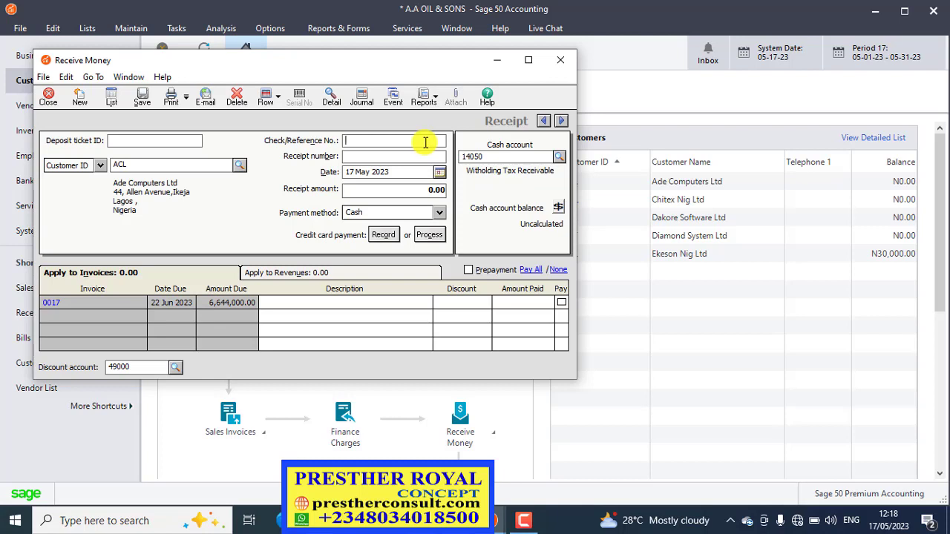
pyautogui.write('GTB 0099956')
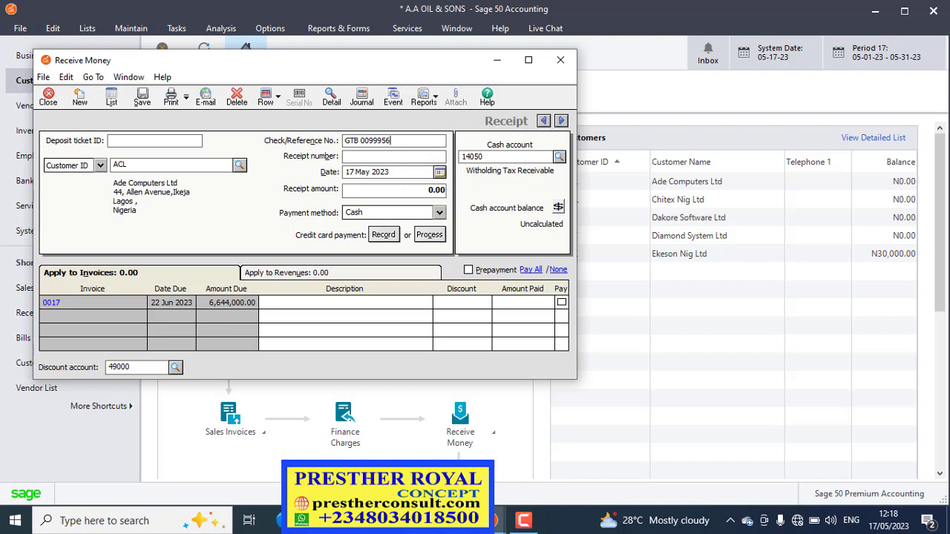
pyautogui.click(451, 446)
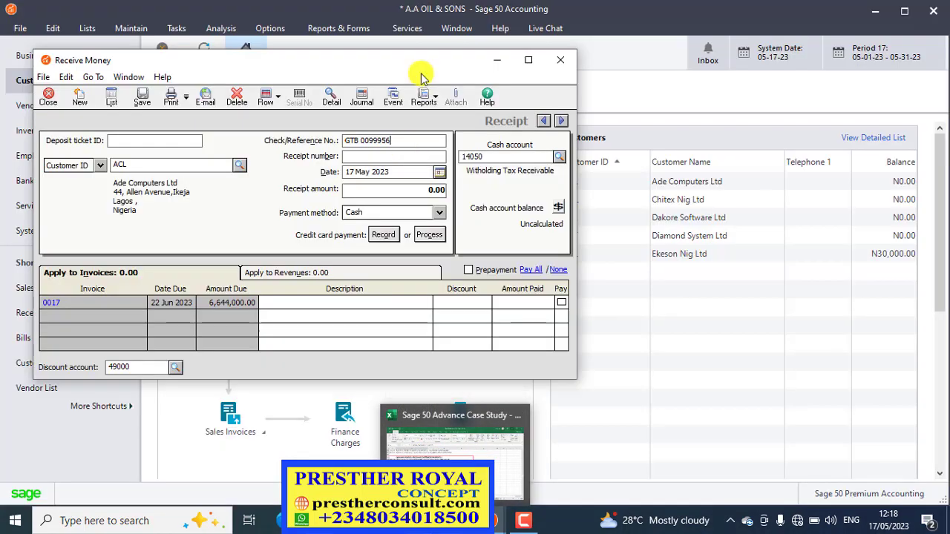
pyautogui.write('7')
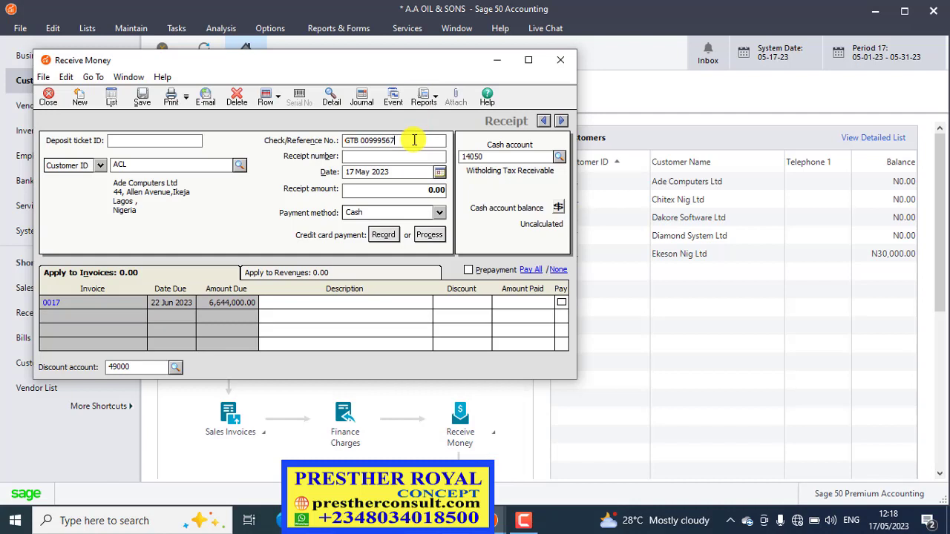
pyautogui.write('88')
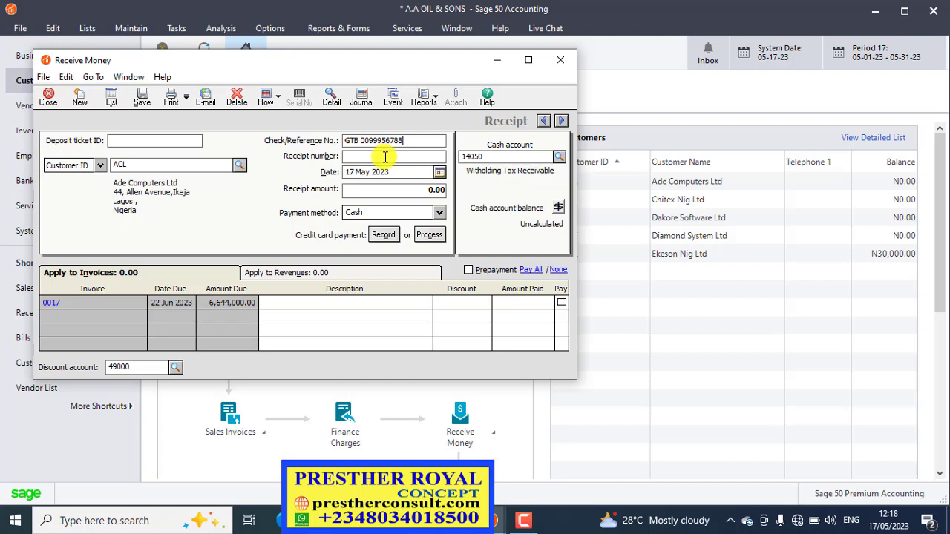
pyautogui.press('Tab')
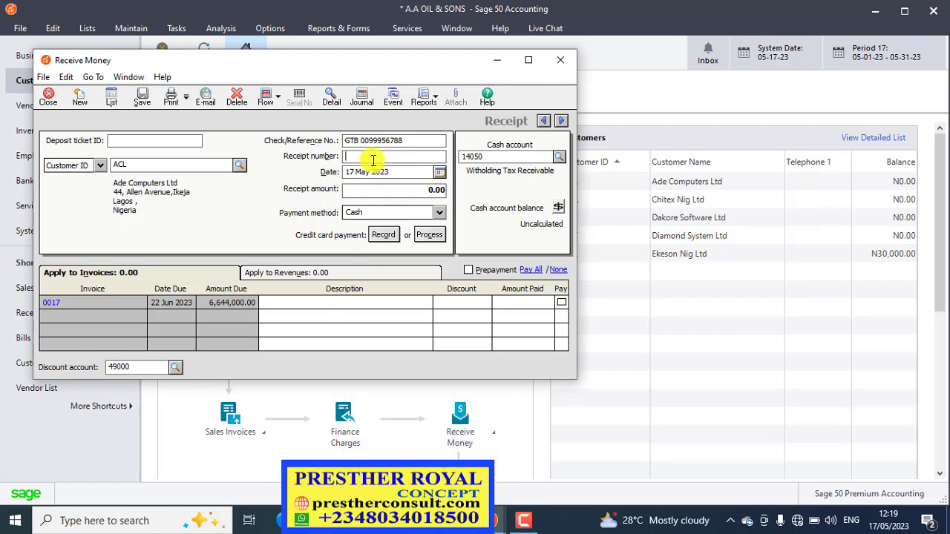
# Set the receipt number to 0022 and the receipt date to 17 May 2023.
pyautogui.write('0022')
pyautogui.click(439, 175)
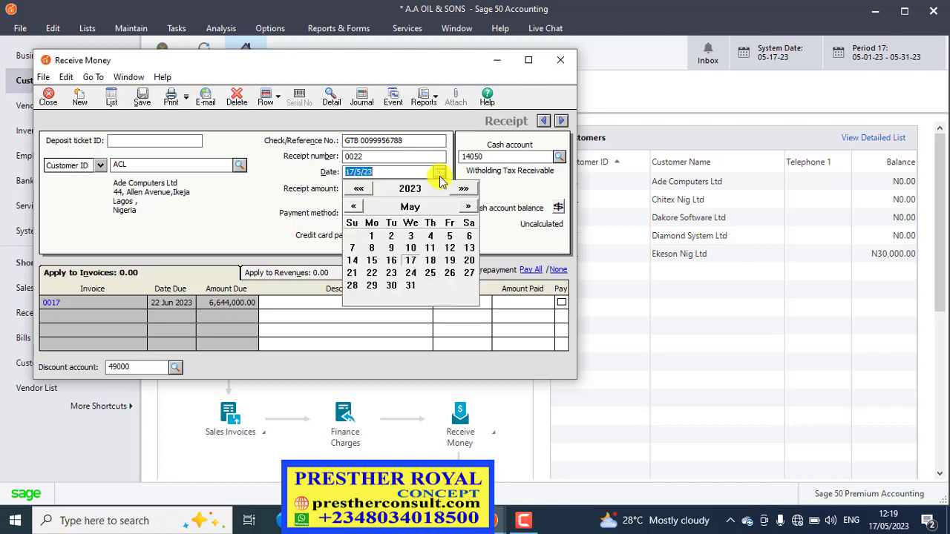
pyautogui.click(411, 260)
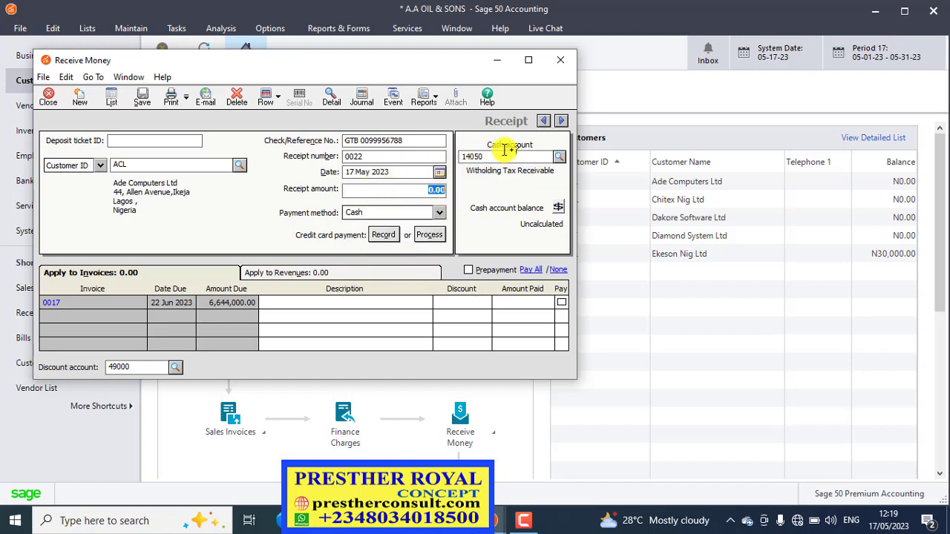
# Choose the UBA Current Account as the receipt's cash account.
pyautogui.click(562, 163)
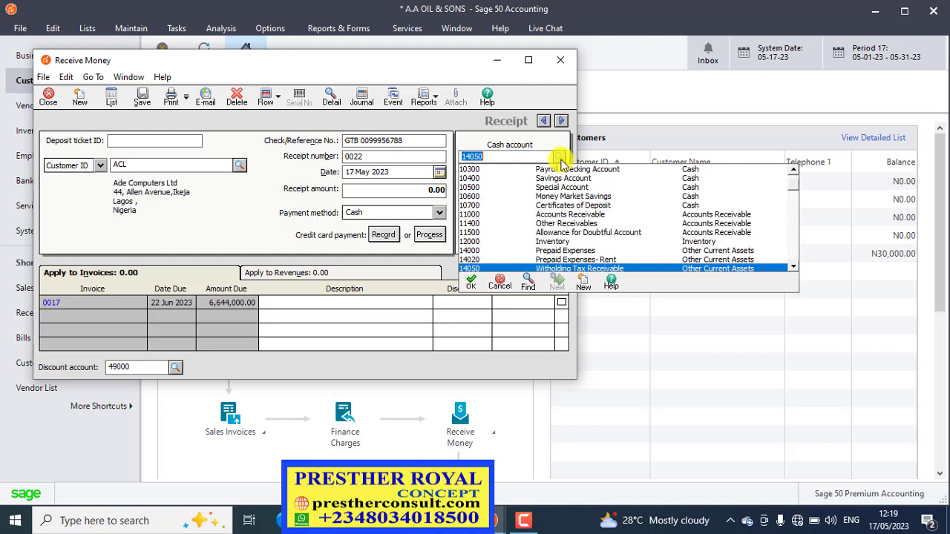
pyautogui.click(794, 171)
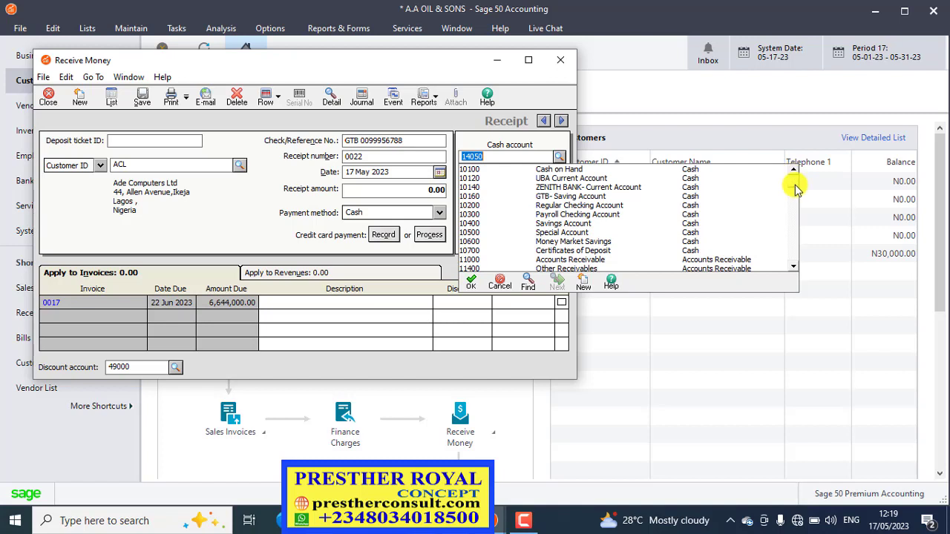
pyautogui.click(794, 171)
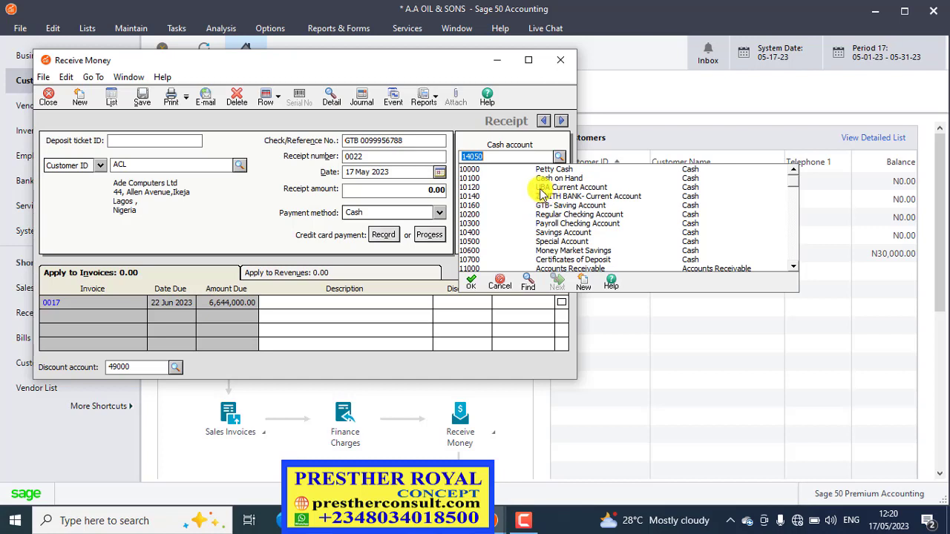
pyautogui.doubleClick(540, 188)
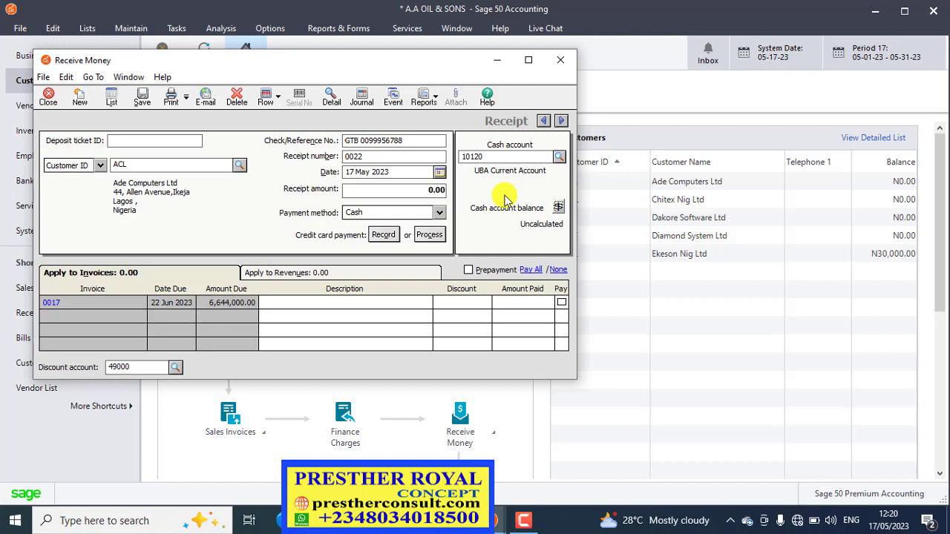
pyautogui.click(366, 192)
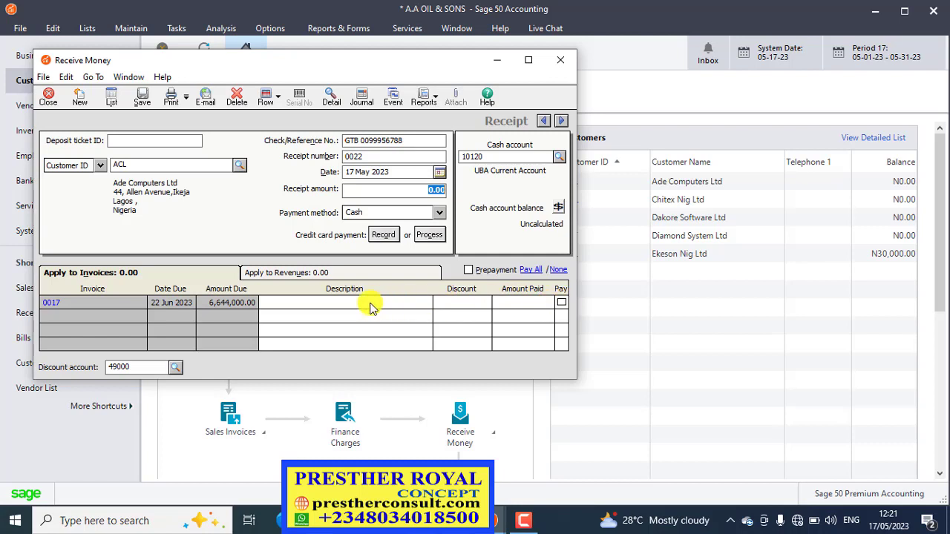
pyautogui.click(561, 304)
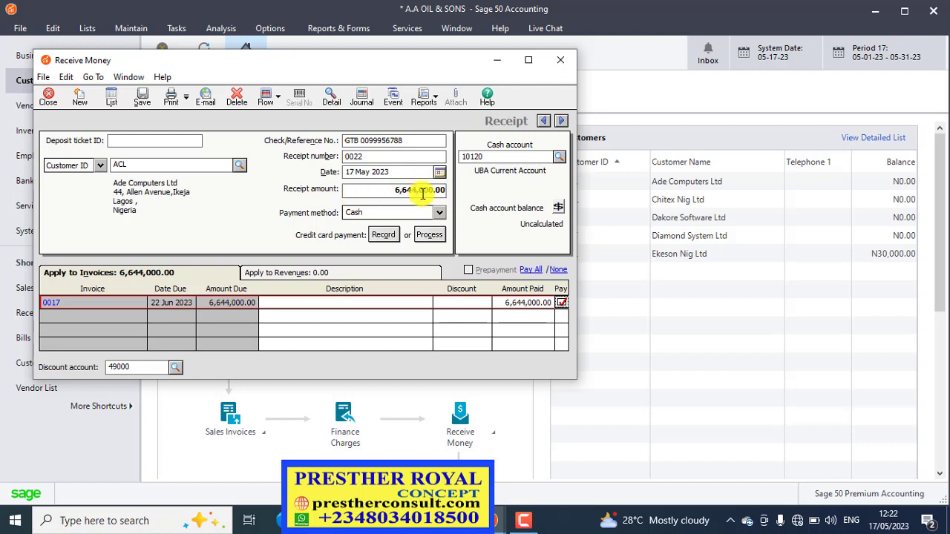
pyautogui.click(561, 305)
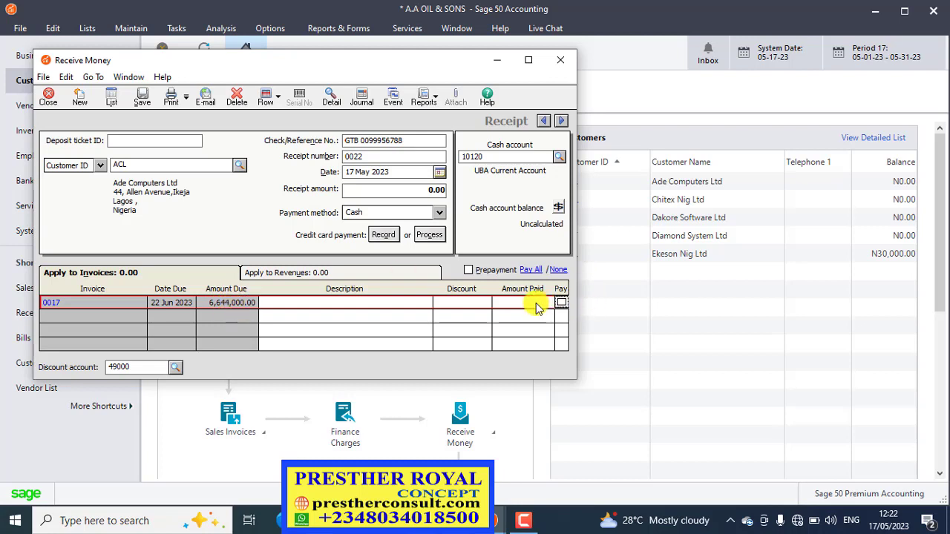
# Set the amount paid on invoice 0017 to 4,000,000.00.
pyautogui.click(529, 304)
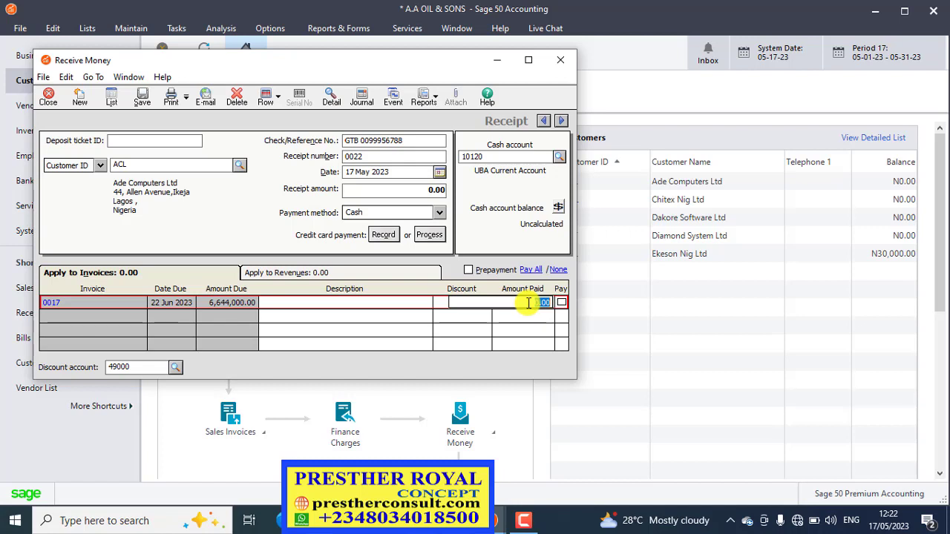
pyautogui.write('4000000')
pyautogui.press('Tab')
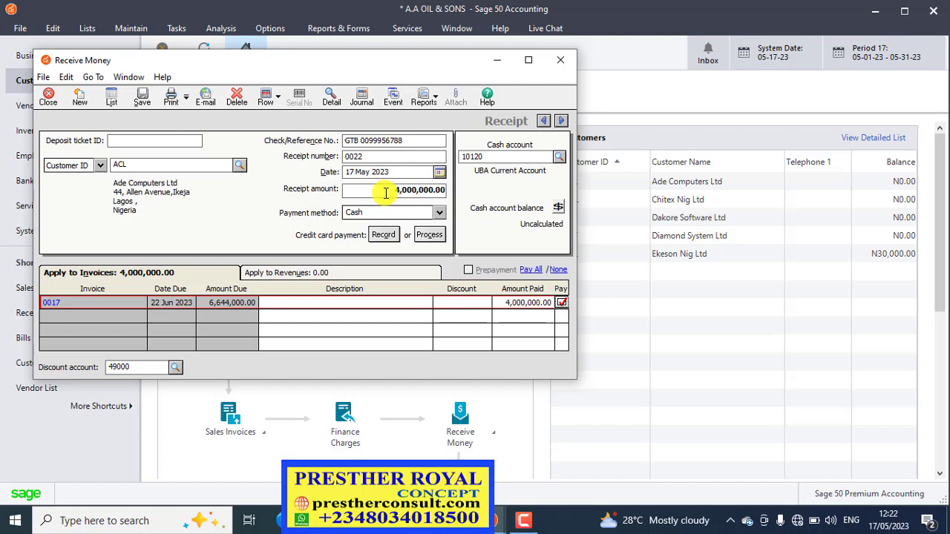
# Set the payment method to Check and describe the invoice 0017 line as "FOR GOODS SUPPLIED".
pyautogui.click(439, 214)
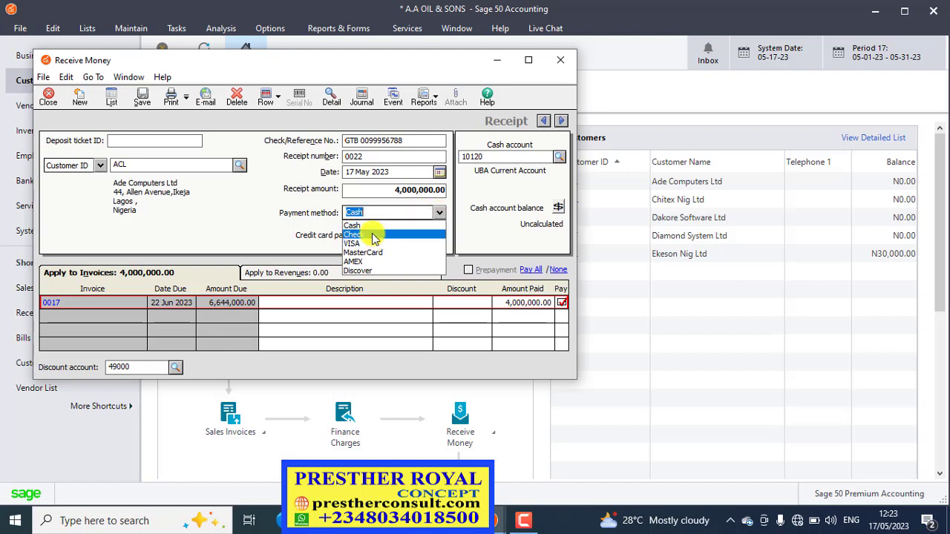
pyautogui.click(372, 234)
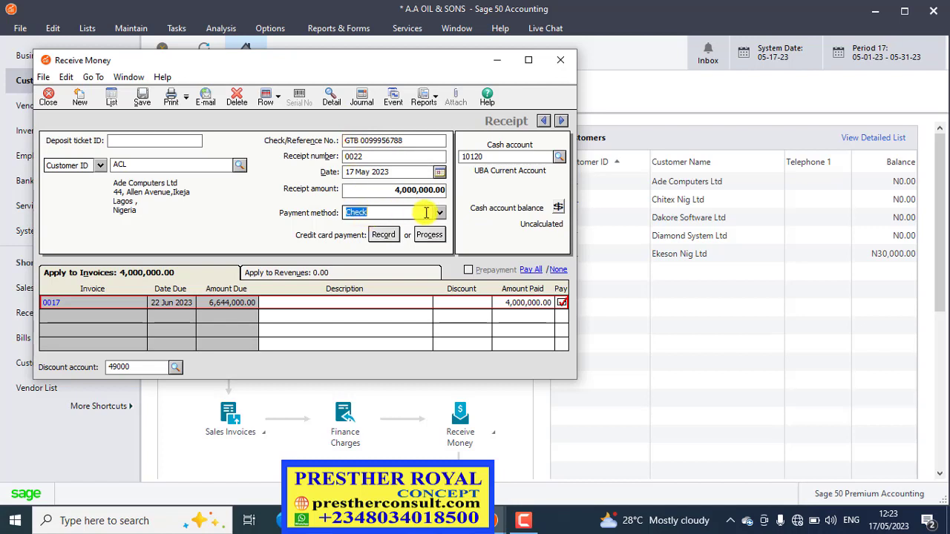
pyautogui.click(412, 306)
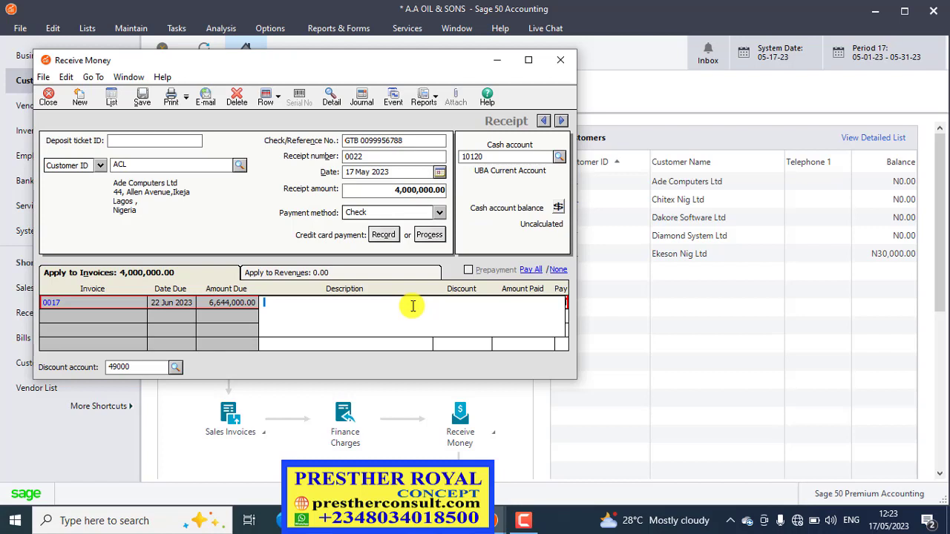
pyautogui.write('OR GOODS SUPPLIED')
pyautogui.press('Tab')
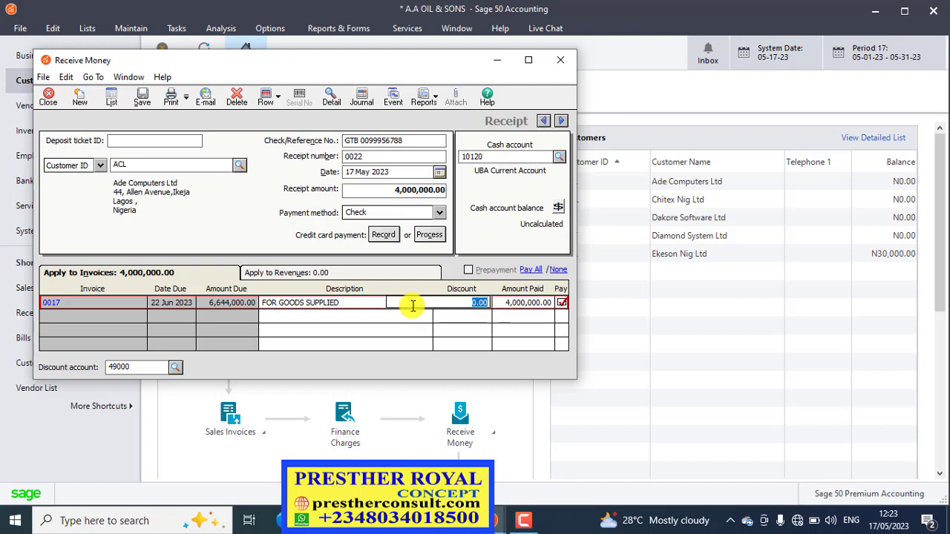
# Clear the payment applied to invoice 0017.
pyautogui.click(511, 307)
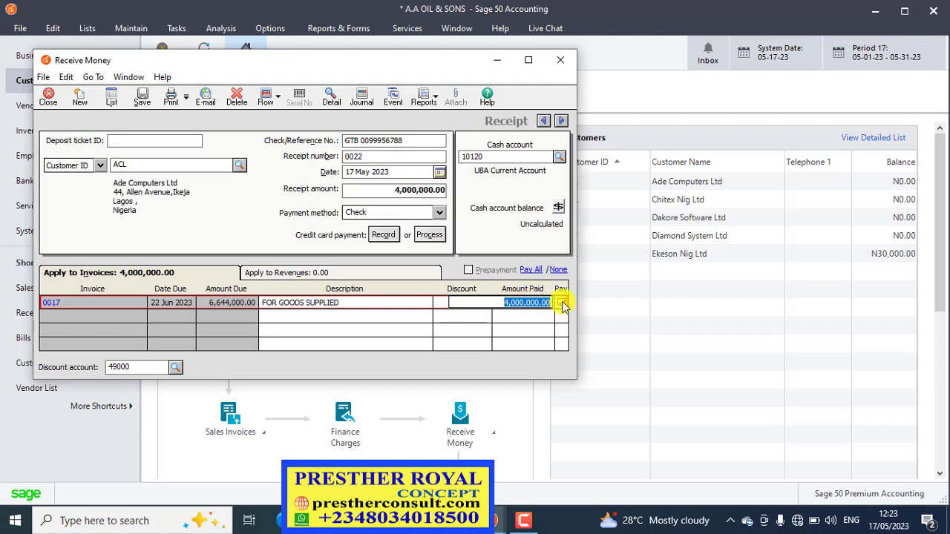
pyautogui.click(563, 304)
pyautogui.click(443, 306)
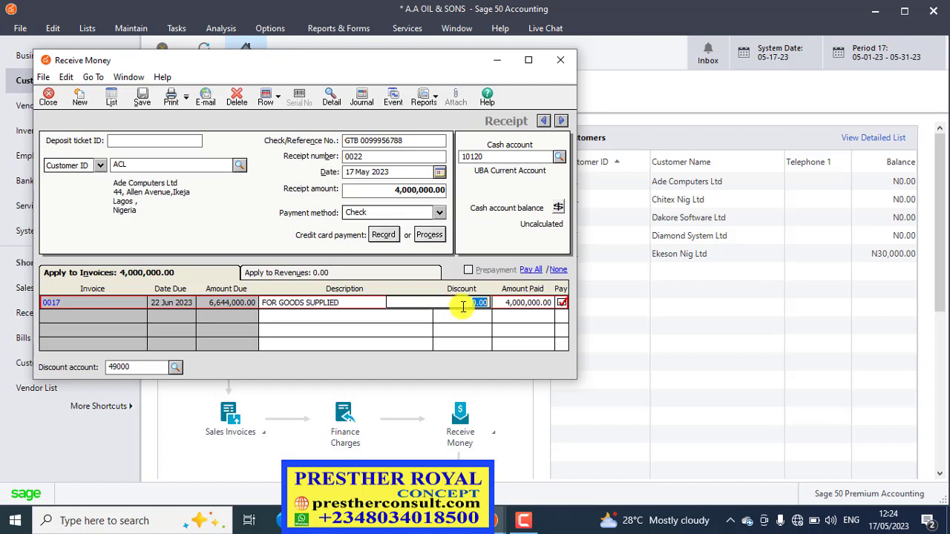
pyautogui.click(562, 303)
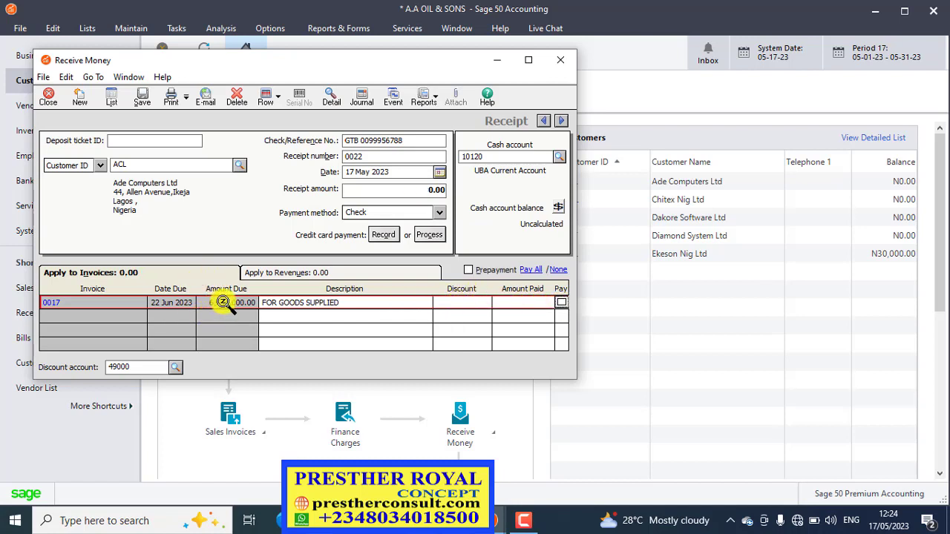
# Enter a discount of 500,000.00 on invoice 0017 and apply the remaining balance as the amount paid.
pyautogui.click(461, 303)
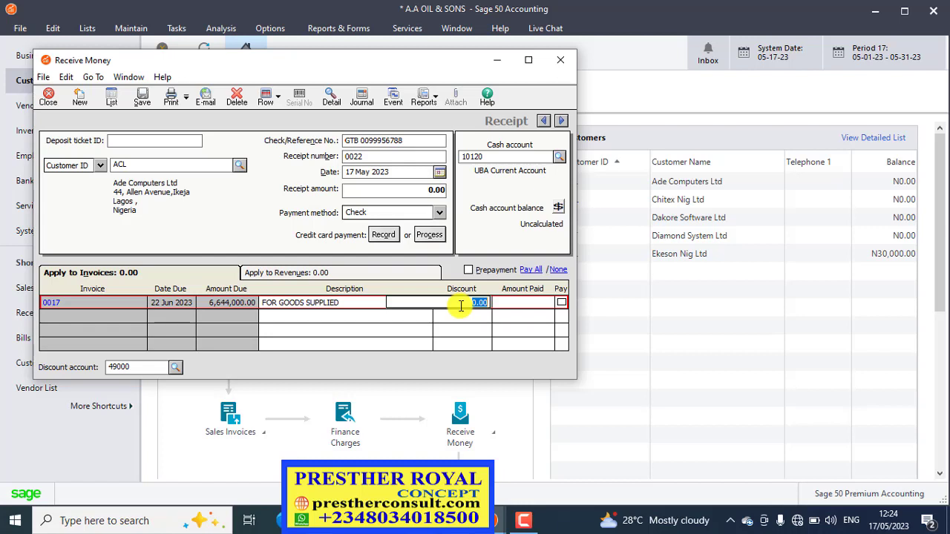
pyautogui.write('500000')
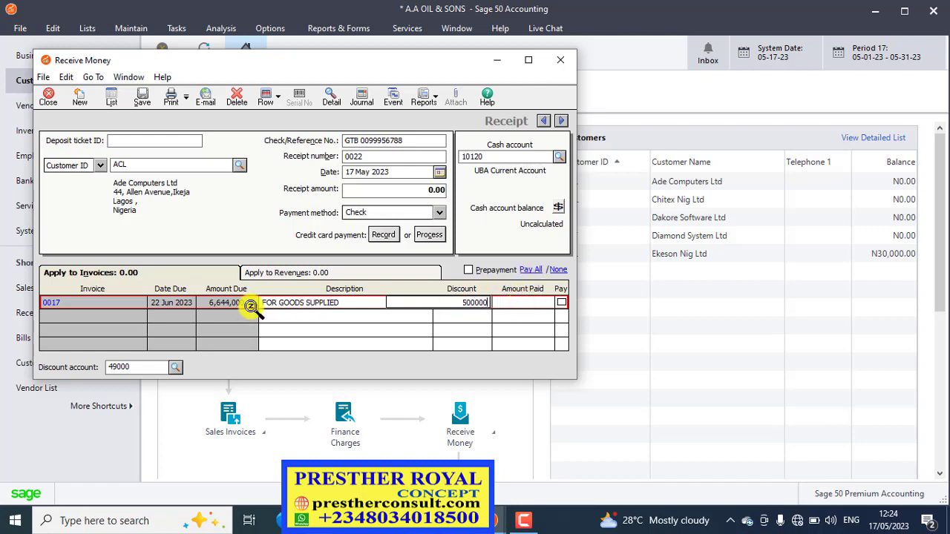
pyautogui.click(540, 308)
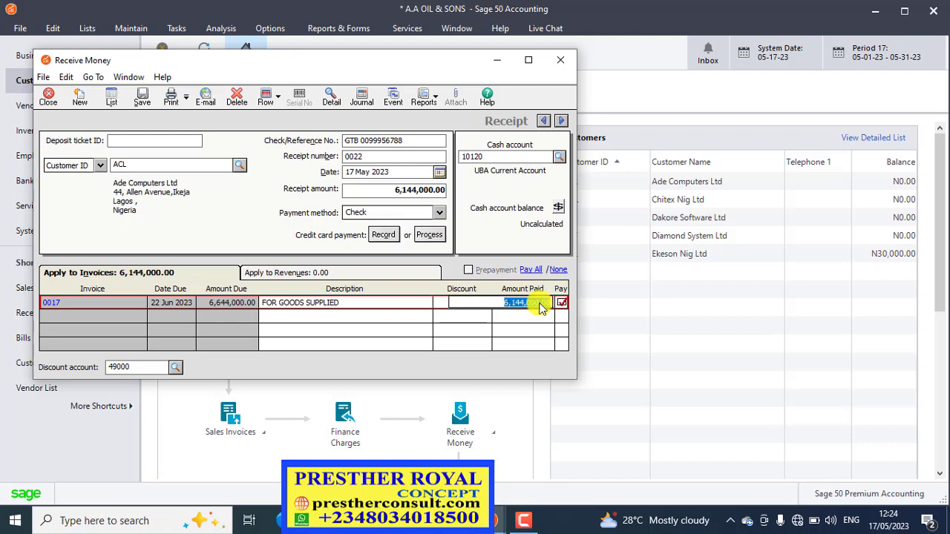
pyautogui.click(445, 308)
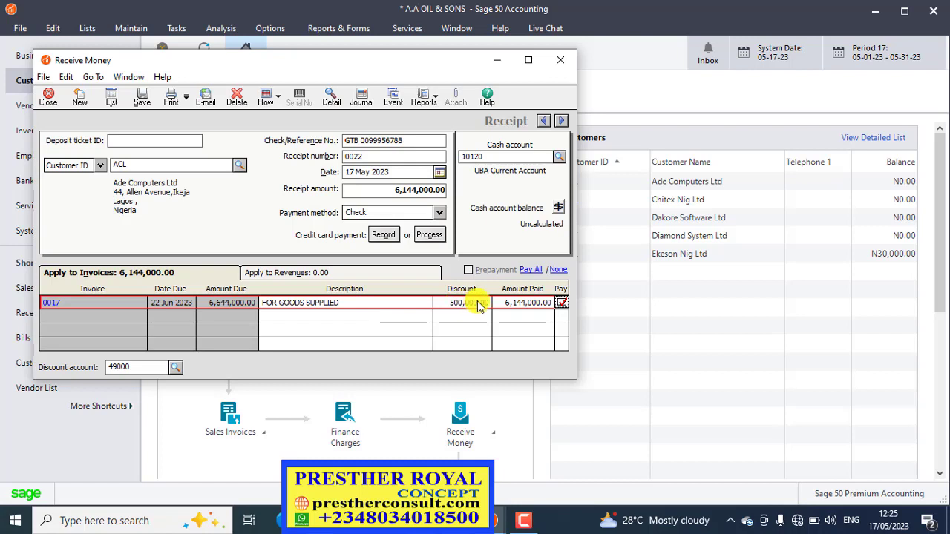
# Clear the discounted payment on invoice 0017 and mark the invoice as paid in full without a discount.
pyautogui.click(561, 305)
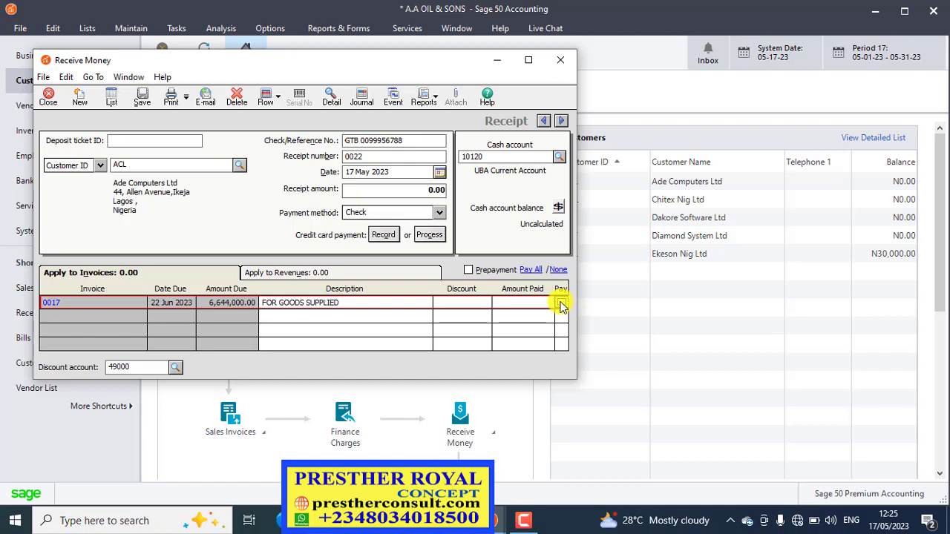
pyautogui.click(561, 304)
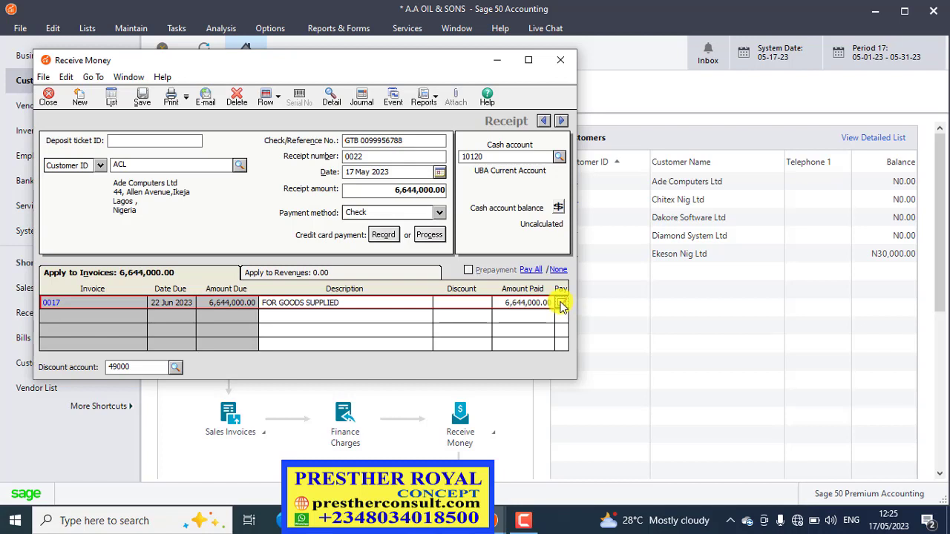
pyautogui.click(501, 304)
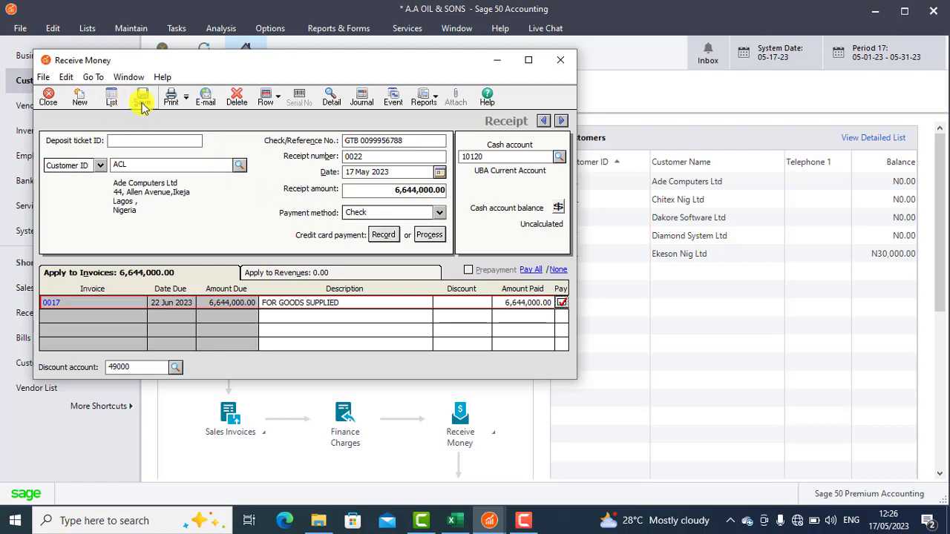
# Preview the receipt using the Multi-Purpose 2 Stub Receipt 2 form and enlarge the previewed page for reading.
pyautogui.click(186, 102)
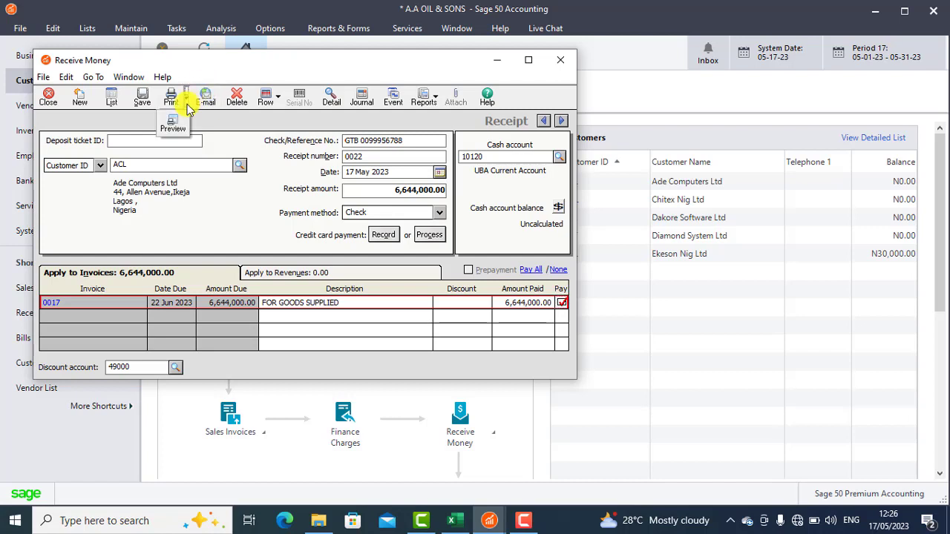
pyautogui.click(173, 124)
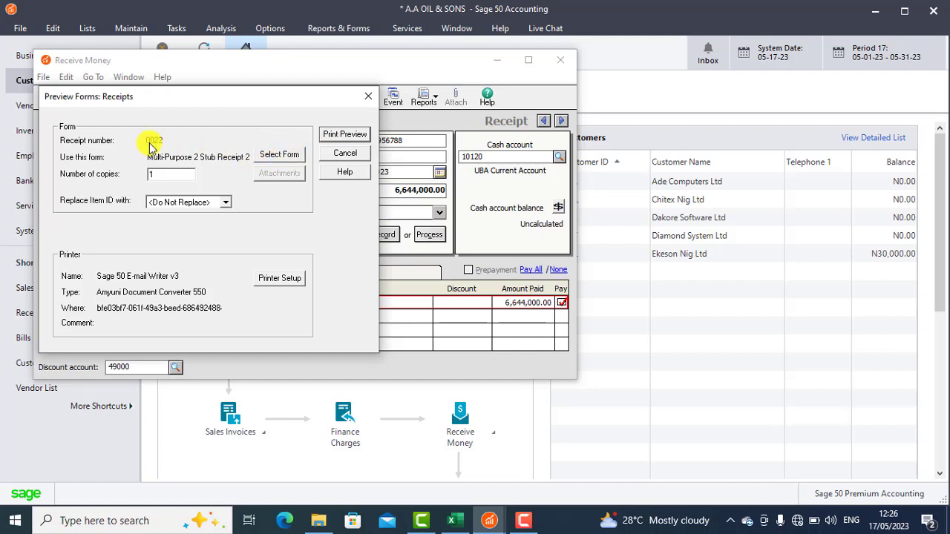
pyautogui.click(277, 161)
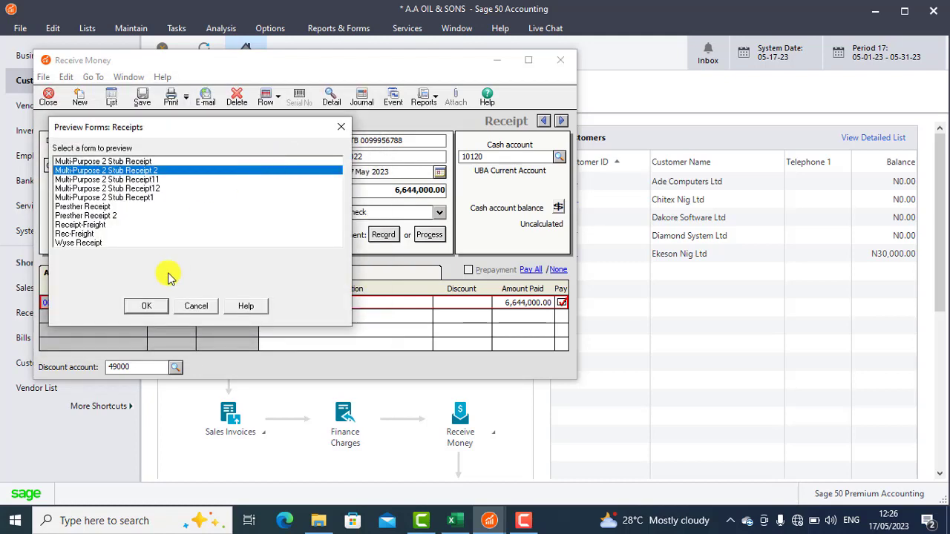
pyautogui.click(155, 307)
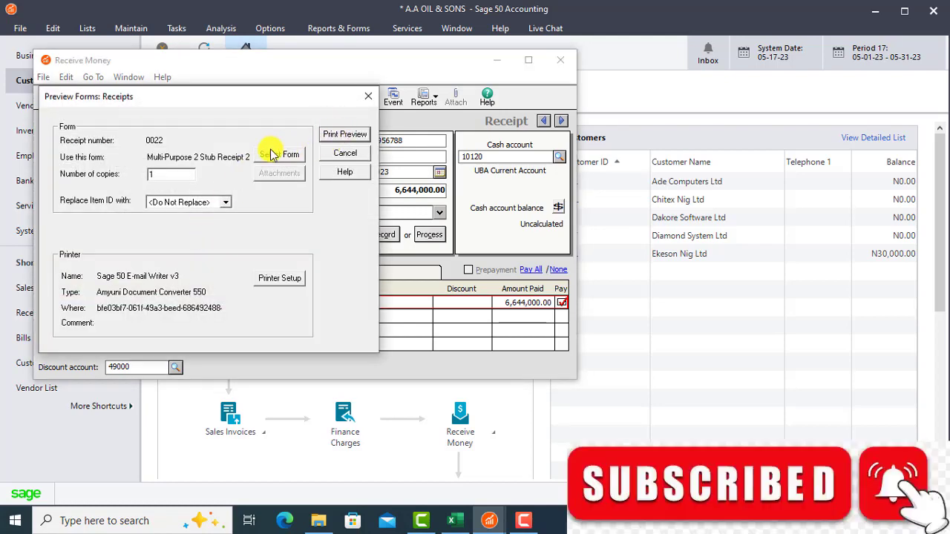
pyautogui.click(332, 137)
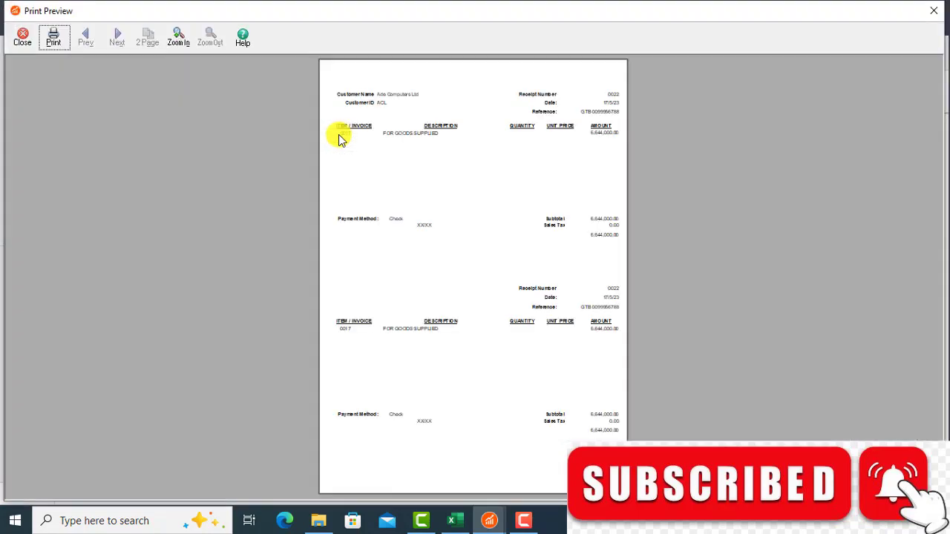
pyautogui.click(423, 162)
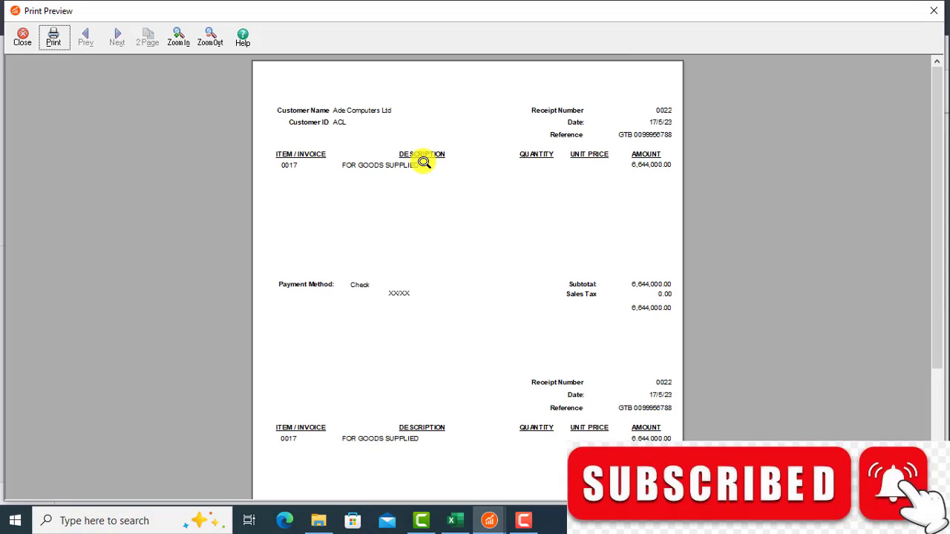